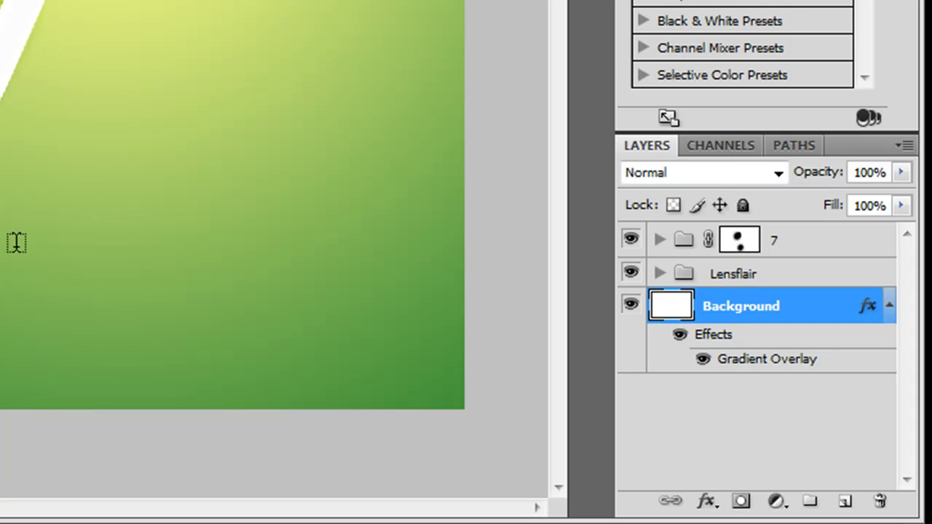
Step: Hide the Lensflair group
{"action": "left_click", "coordinate": [632, 273]}
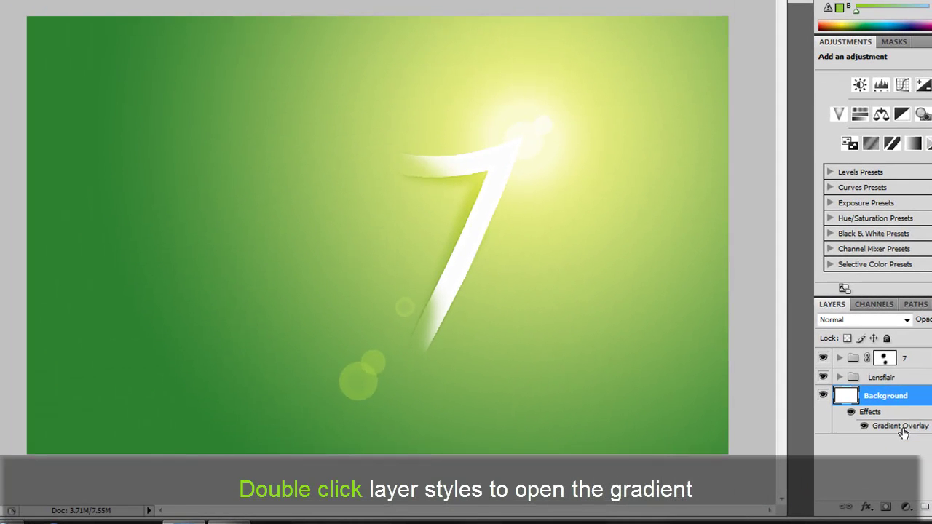
Step: Swap the Background's Gradient Overlay to the Orange 11 - 3D preset in the Gradient Editor
{"action": "double_click", "coordinate": [901, 427]}
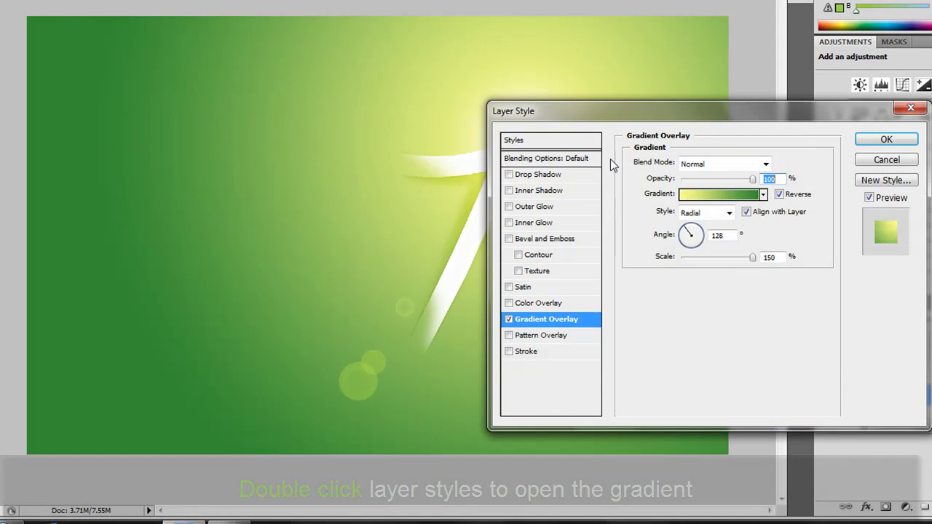
{"action": "left_click_drag", "start_coordinate": [585, 118], "coordinate": [331, 105]}
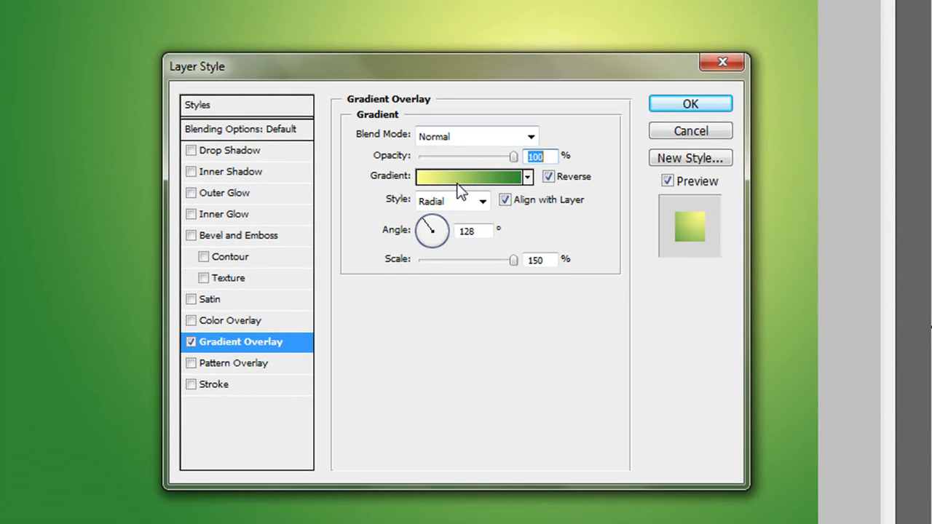
{"action": "left_click", "coordinate": [456, 180]}
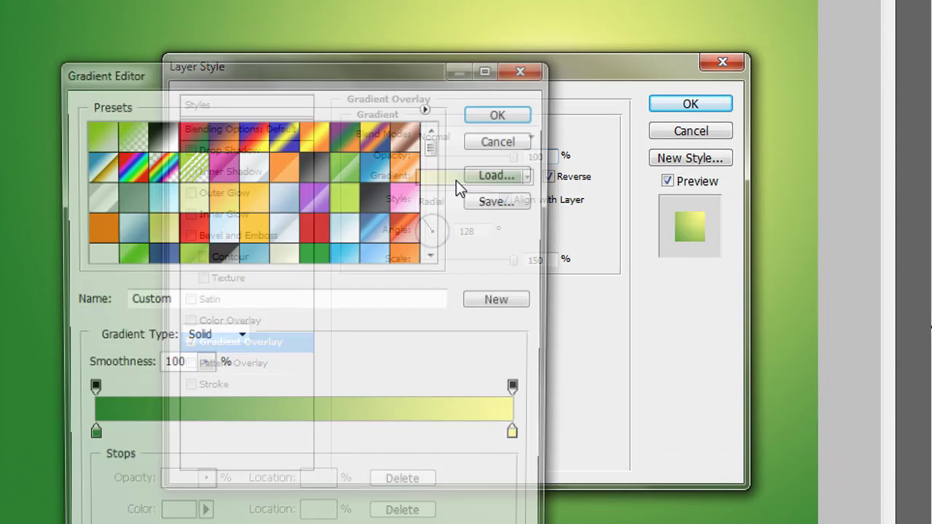
{"action": "left_click_drag", "start_coordinate": [402, 77], "coordinate": [398, 0]}
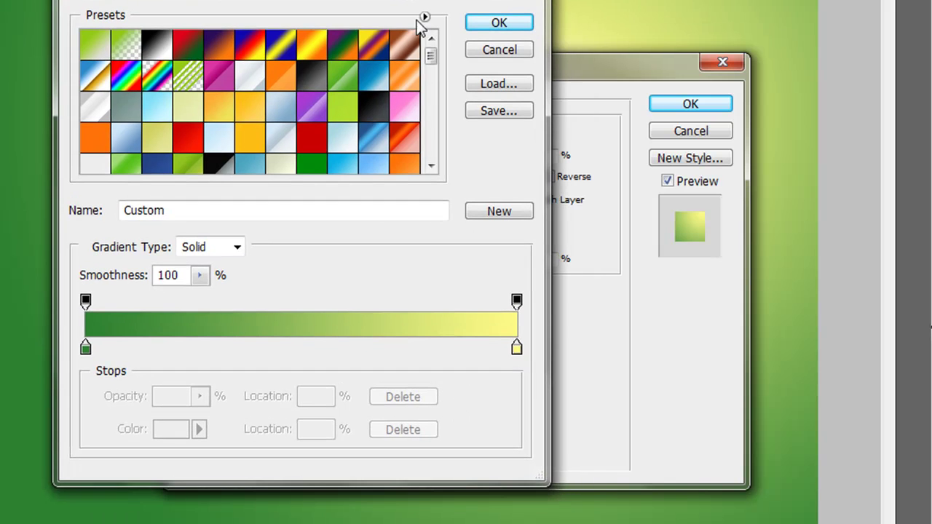
{"action": "left_click_drag", "start_coordinate": [435, 63], "coordinate": [436, 89]}
{"action": "left_click_drag", "start_coordinate": [441, 144], "coordinate": [438, 113]}
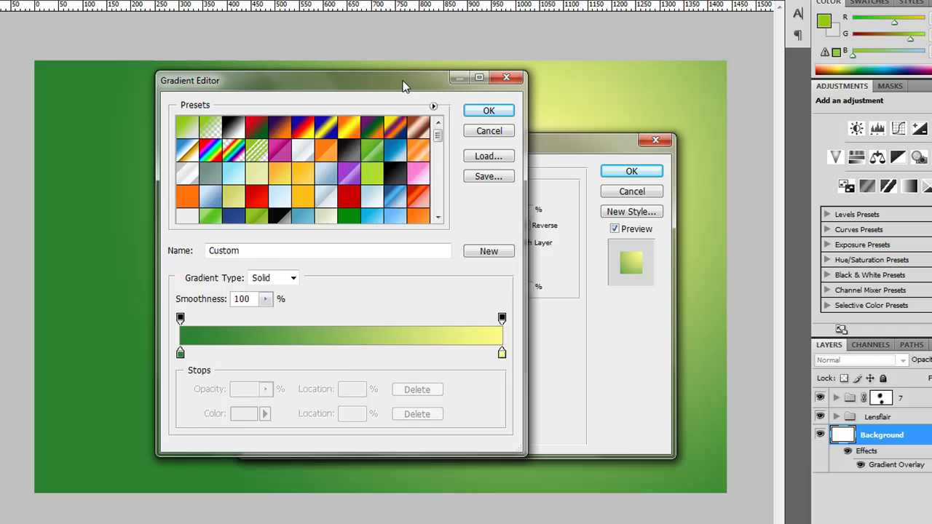
{"action": "left_click_drag", "start_coordinate": [404, 86], "coordinate": [420, 150]}
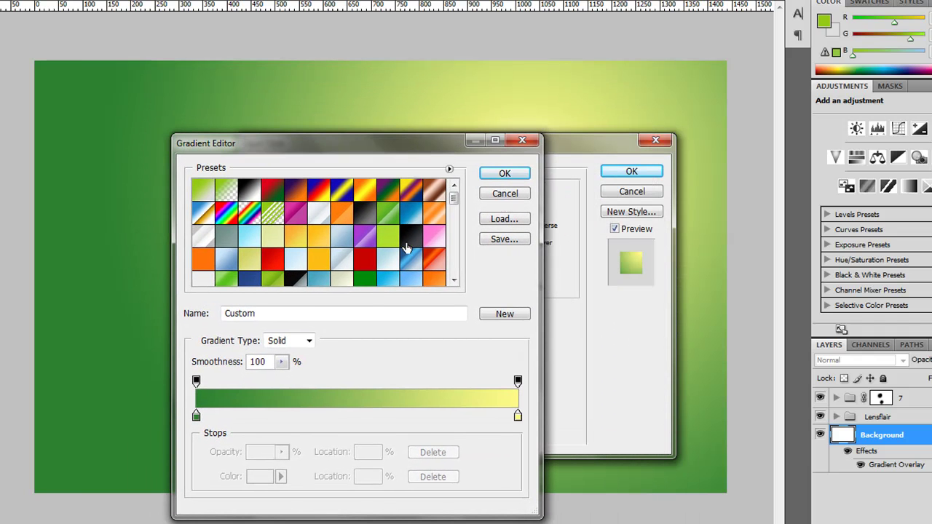
{"action": "scroll", "coordinate": [404, 245], "scroll_direction": "down", "scroll_amount": 2}
{"action": "left_click", "coordinate": [318, 264]}
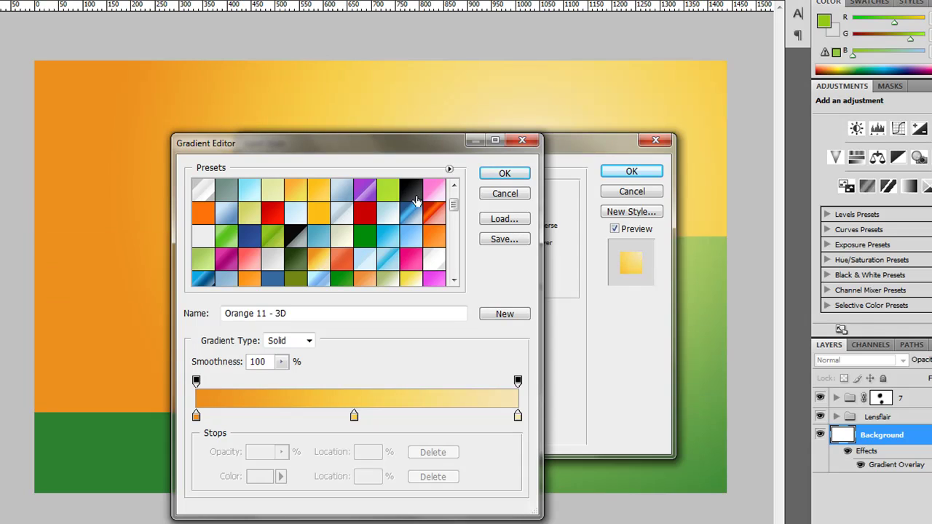
{"action": "left_click_drag", "start_coordinate": [406, 146], "coordinate": [561, 92]}
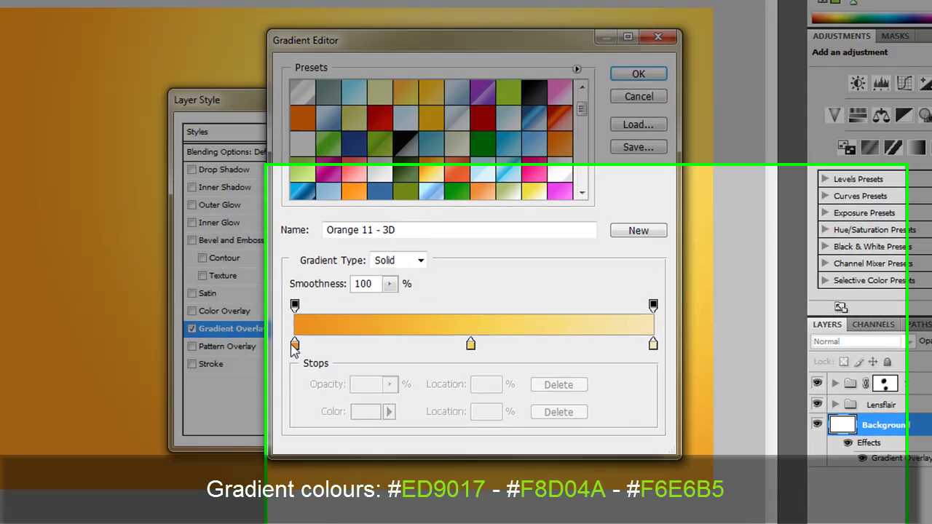
{"action": "left_click", "coordinate": [351, 362]}
{"action": "double_click", "coordinate": [351, 361]}
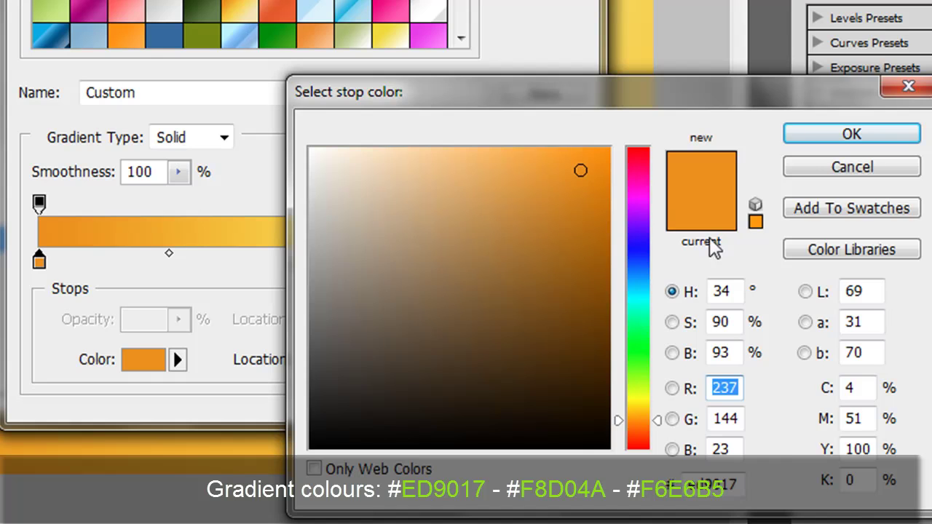
{"action": "left_click", "coordinate": [801, 167]}
{"action": "left_click", "coordinate": [296, 260]}
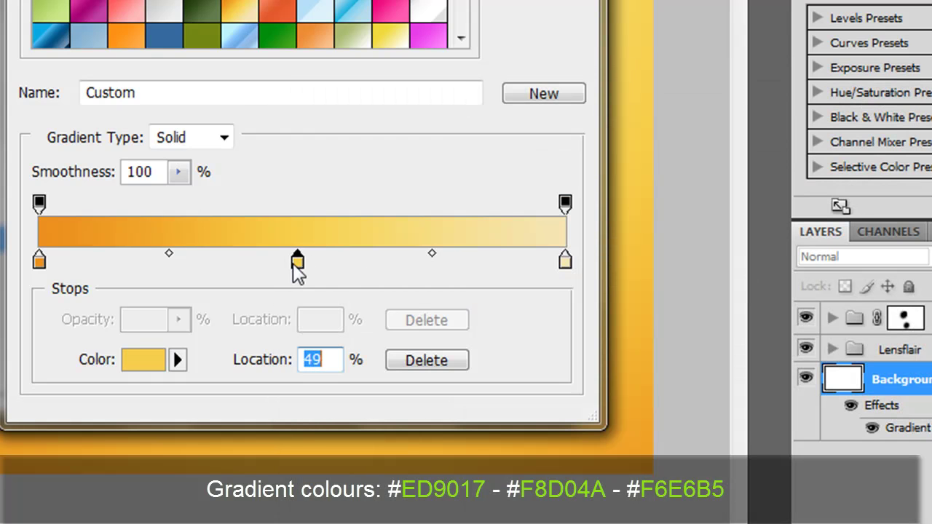
{"action": "double_click", "coordinate": [294, 261]}
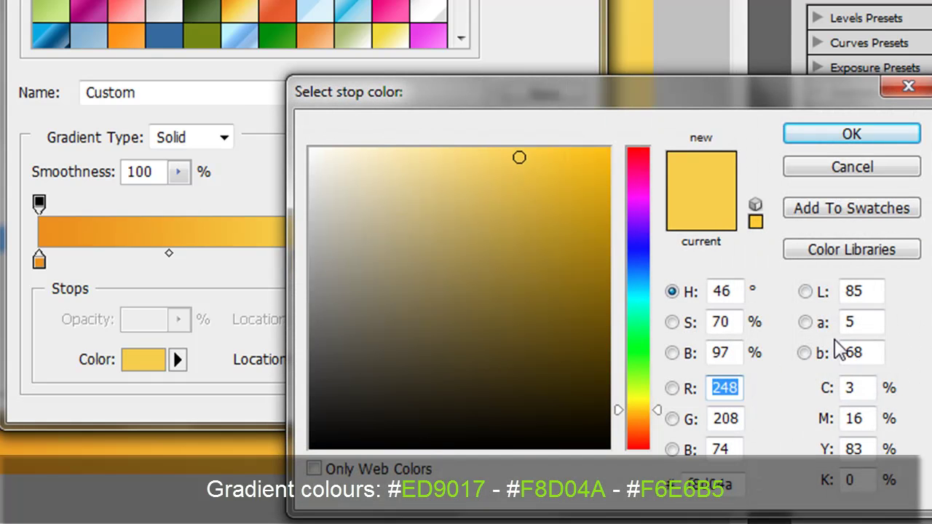
{"action": "left_click", "coordinate": [853, 169]}
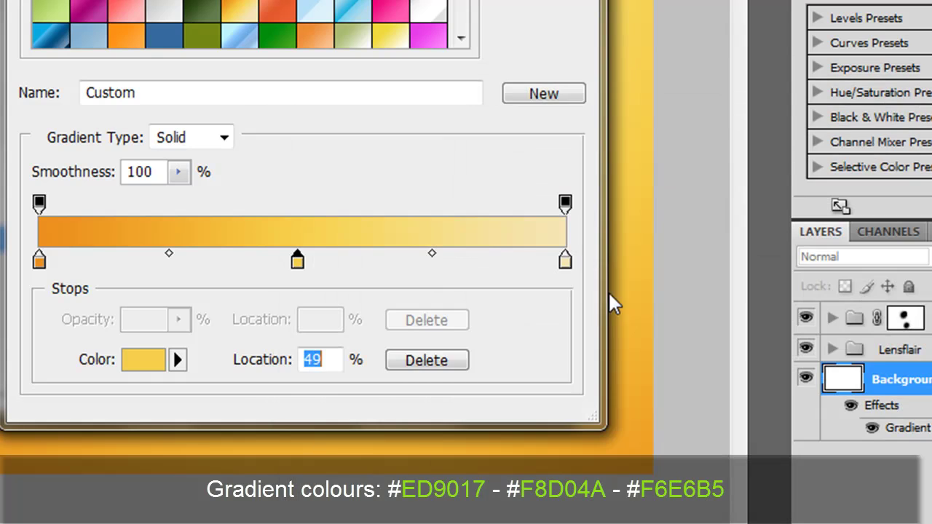
{"action": "left_click", "coordinate": [567, 261]}
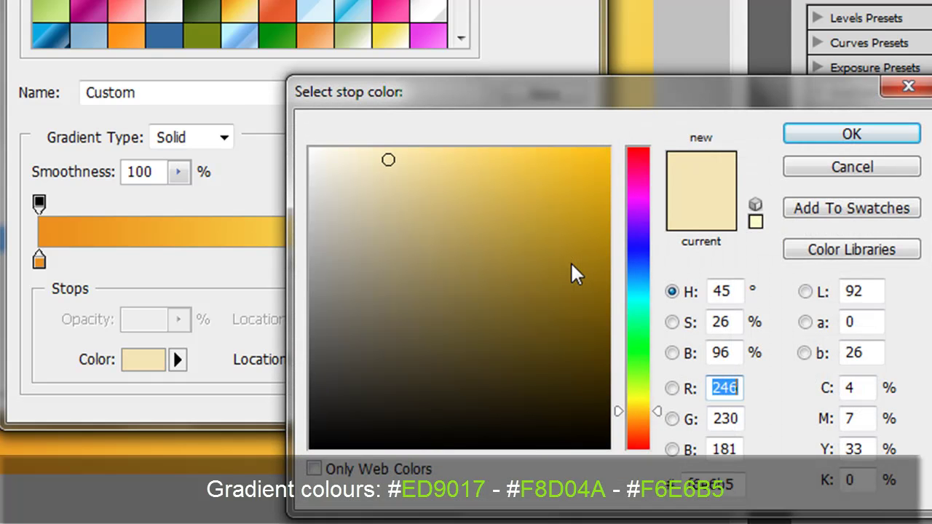
{"action": "left_click", "coordinate": [830, 169]}
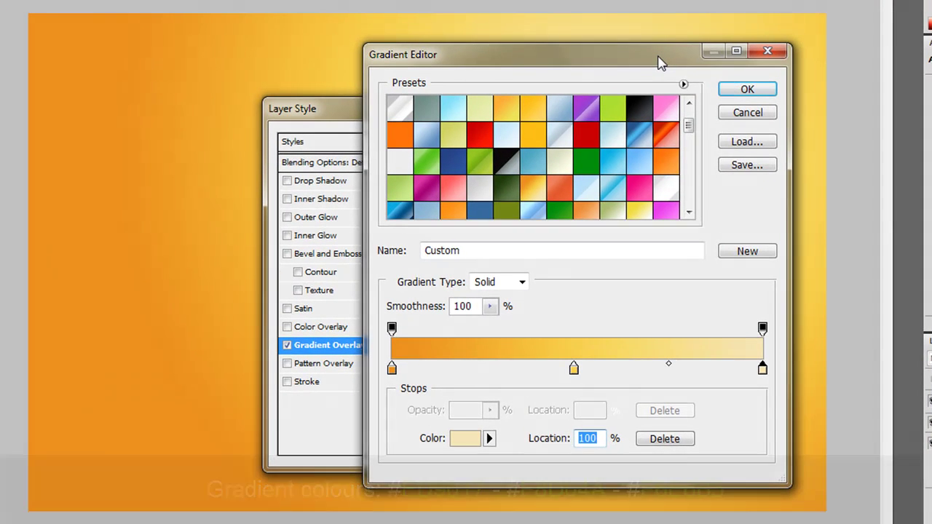
{"action": "left_click_drag", "start_coordinate": [657, 58], "coordinate": [637, 96]}
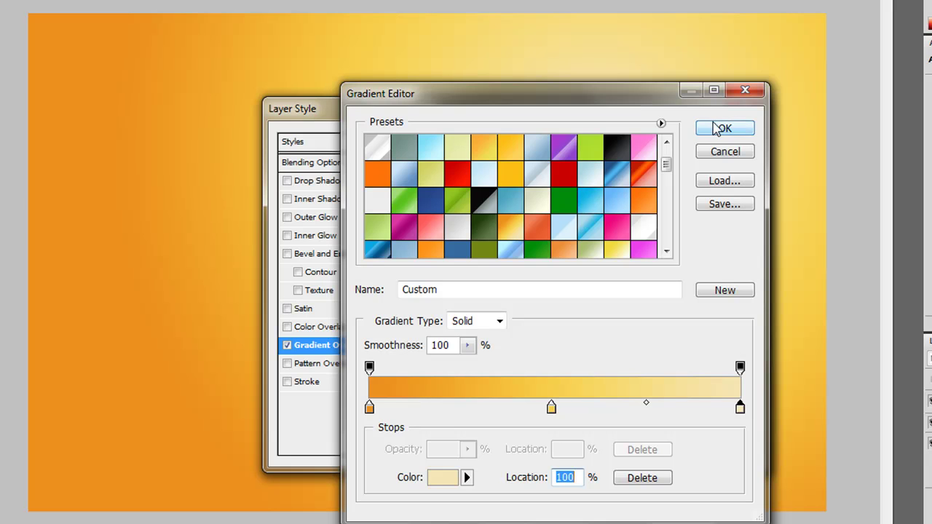
Step: Accept the orange-to-cream gradient and commit the Background's Gradient Overlay
{"action": "left_click_drag", "start_coordinate": [619, 92], "coordinate": [510, 48]}
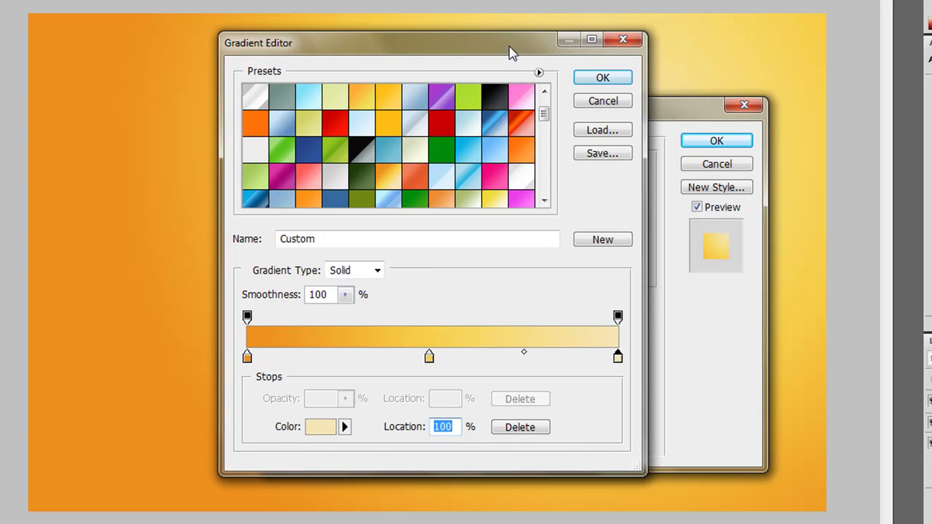
{"action": "left_click", "coordinate": [603, 79]}
{"action": "left_click_drag", "start_coordinate": [624, 117], "coordinate": [465, 86]}
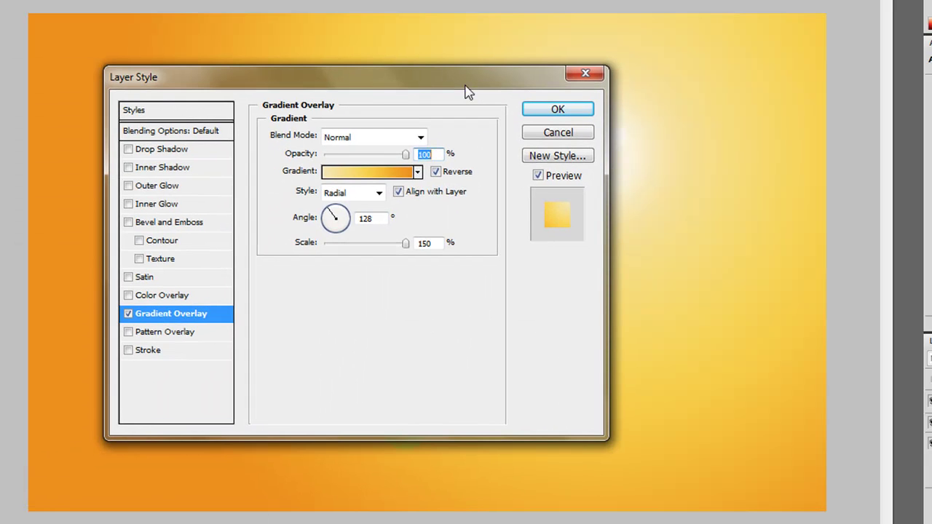
{"action": "left_click", "coordinate": [559, 109]}
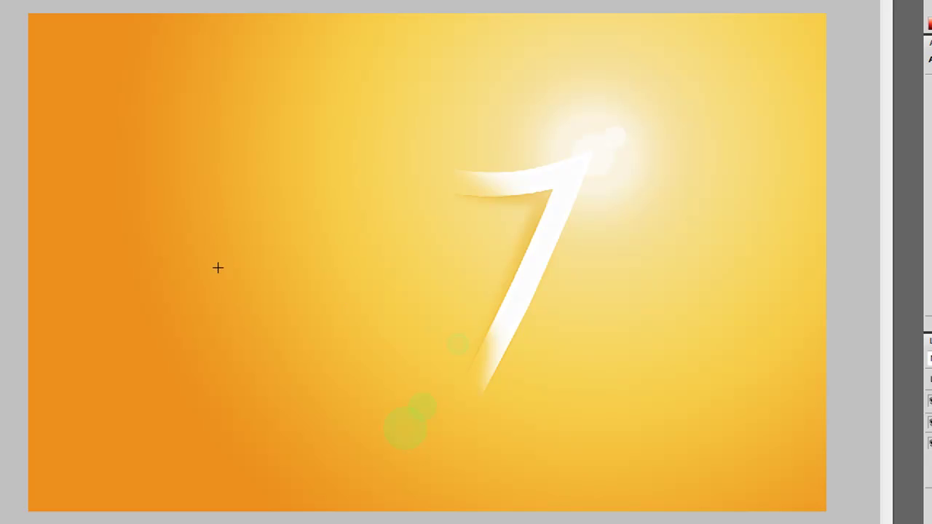
Step: Clear the selection, expand the Lensflair group, and toggle Layer 7 copy's visibility off and on
{"action": "left_click_drag", "start_coordinate": [559, 440], "coordinate": [553, 460]}
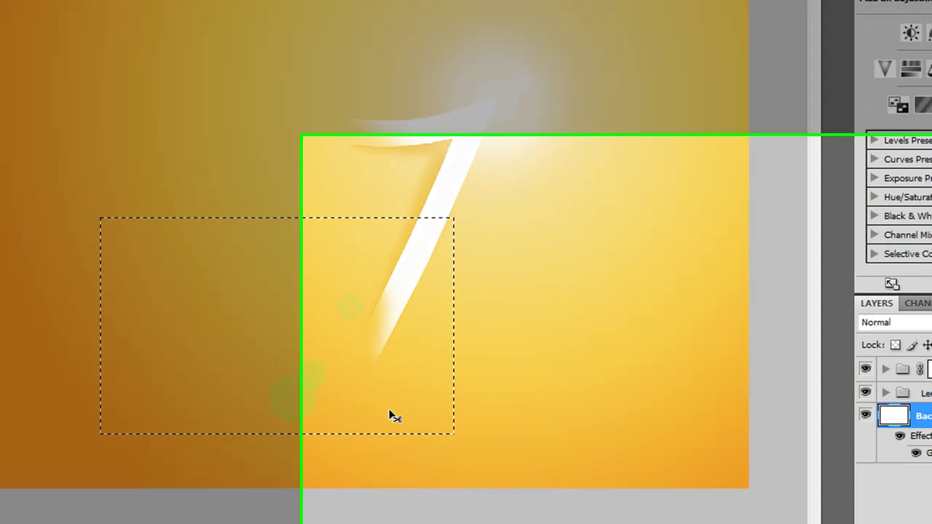
{"action": "key", "text": "ctrl+d"}
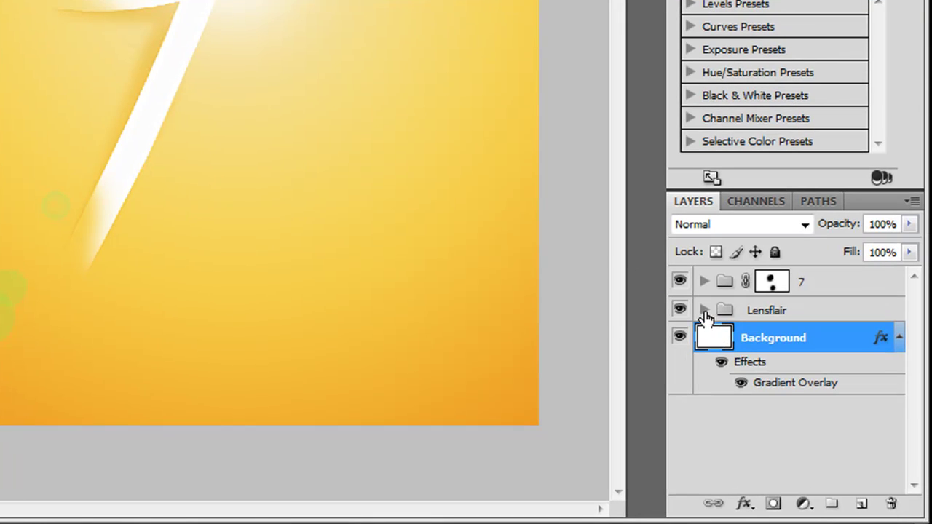
{"action": "left_click", "coordinate": [703, 310]}
{"action": "scroll", "coordinate": [724, 347], "scroll_direction": "down", "scroll_amount": 3}
{"action": "scroll", "coordinate": [726, 348], "scroll_direction": "up", "scroll_amount": 3}
{"action": "left_click", "coordinate": [679, 338]}
{"action": "left_click", "coordinate": [680, 338]}
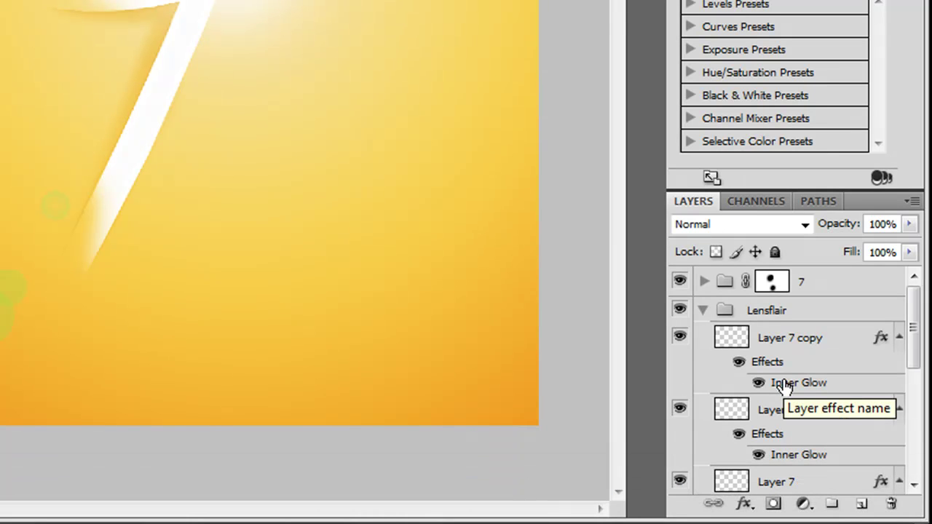
Step: Open Layer 7 copy's Inner Glow settings and its glow colour picker
{"action": "double_click", "coordinate": [784, 384]}
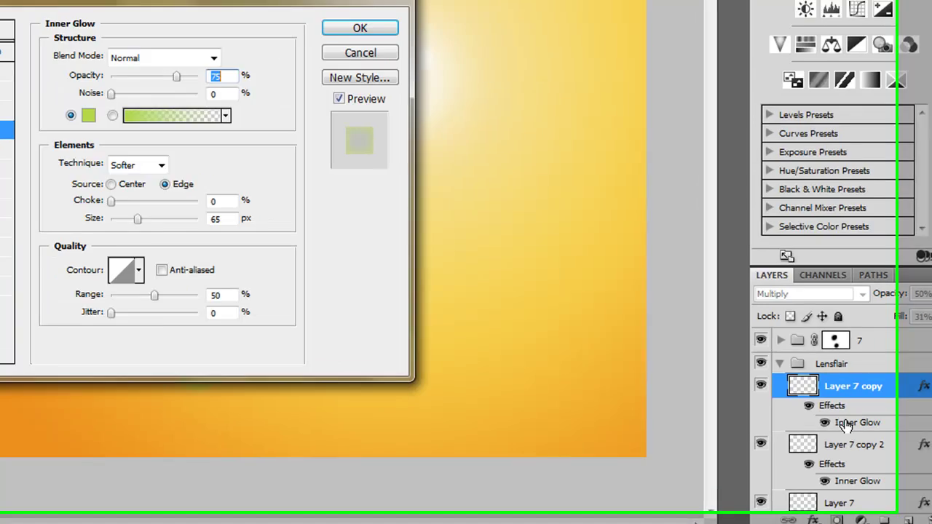
{"action": "left_click_drag", "start_coordinate": [353, 99], "coordinate": [683, 71]}
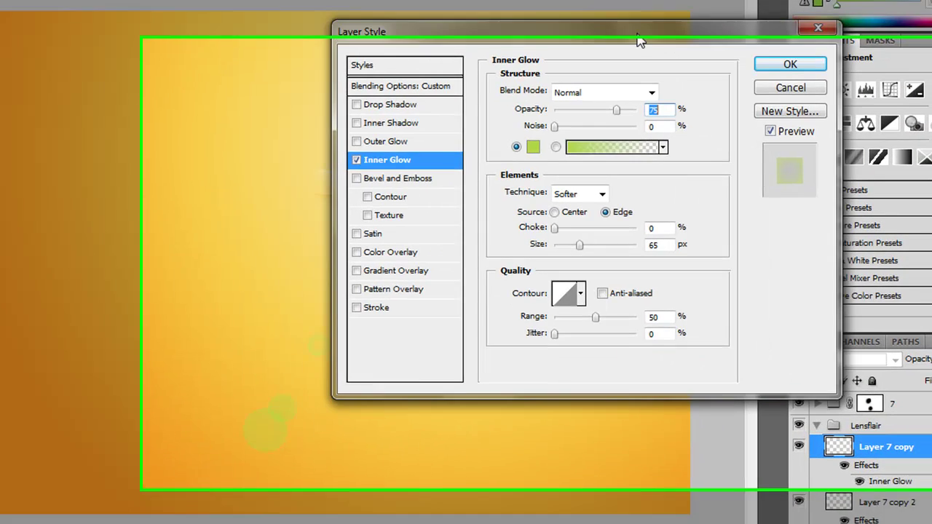
{"action": "left_click_drag", "start_coordinate": [638, 41], "coordinate": [669, 42]}
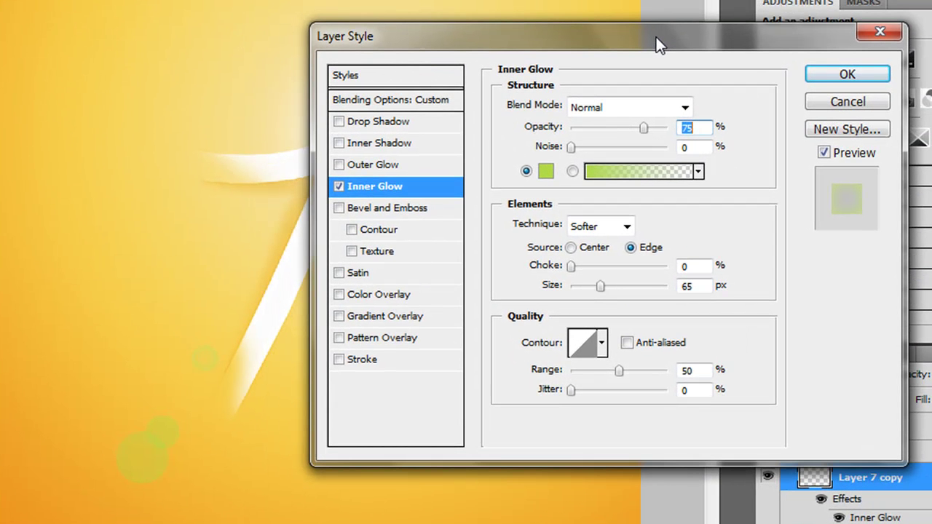
{"action": "left_click", "coordinate": [547, 171]}
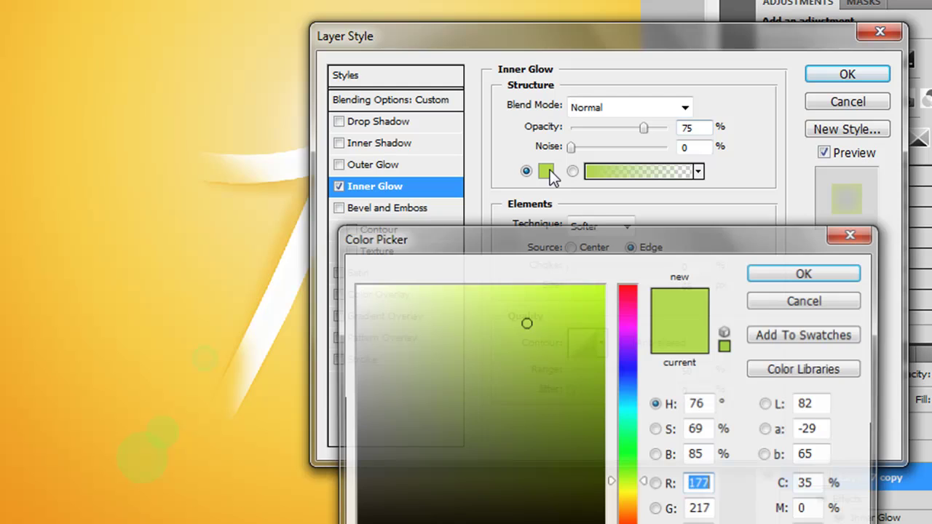
{"action": "left_click_drag", "start_coordinate": [528, 232], "coordinate": [555, 225]}
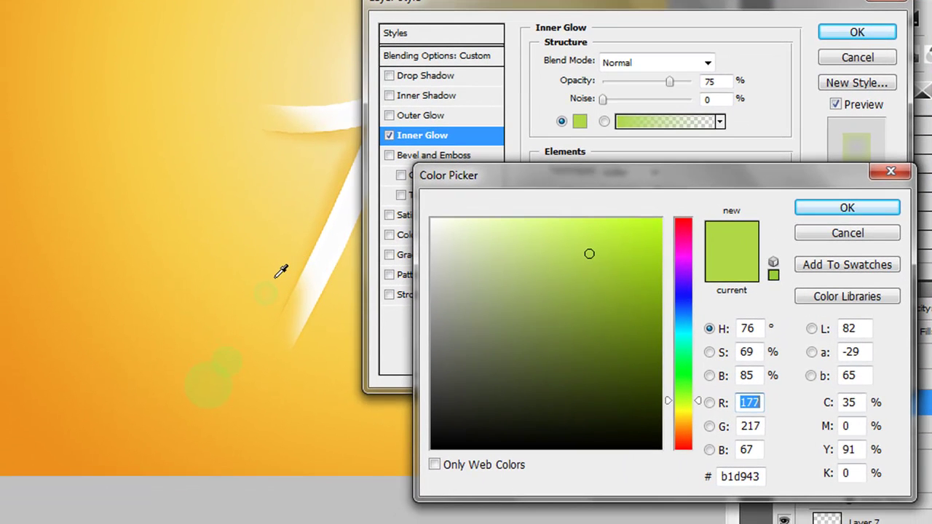
Step: Set the inner glow colour to pale cream #fdf1c2 and enable Inner Shadow
{"action": "left_click", "coordinate": [277, 278]}
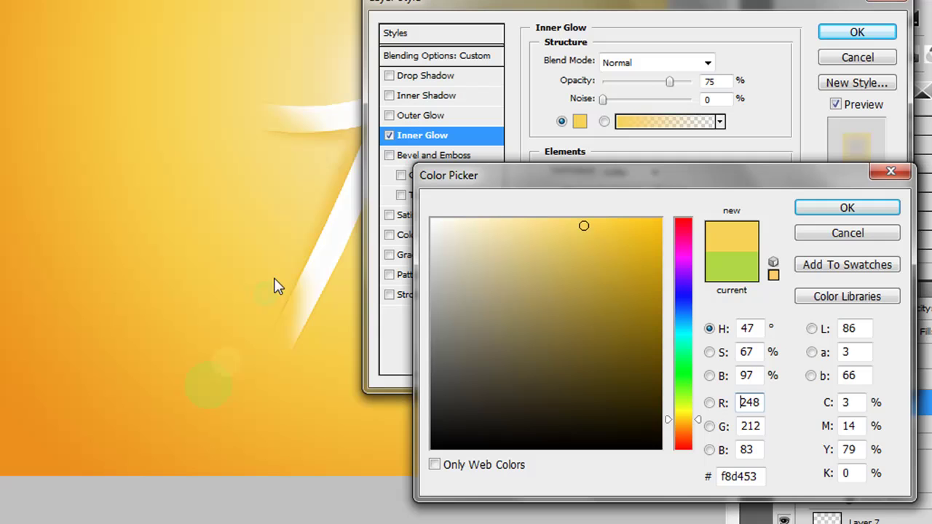
{"action": "left_click", "coordinate": [247, 347]}
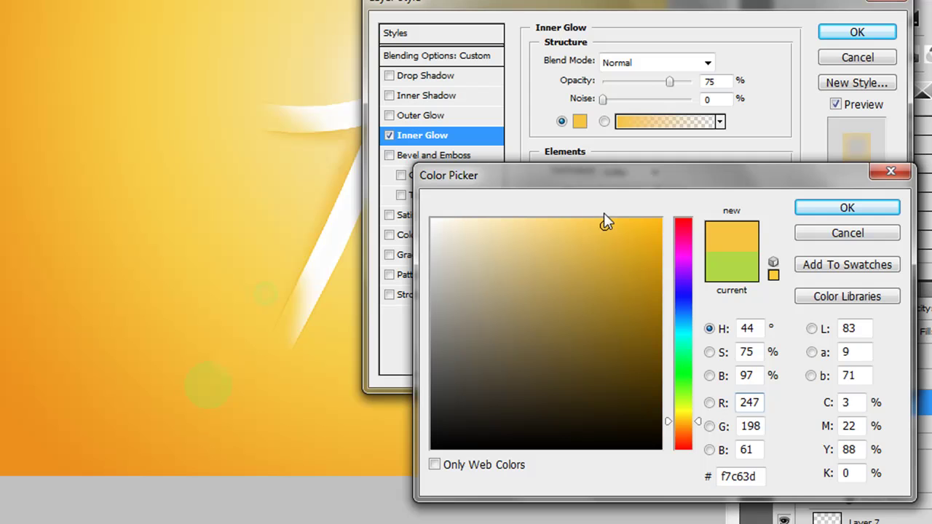
{"action": "left_click_drag", "start_coordinate": [603, 225], "coordinate": [538, 190]}
{"action": "left_click", "coordinate": [282, 235]}
{"action": "left_click", "coordinate": [313, 181]}
{"action": "left_click", "coordinate": [283, 253]}
{"action": "left_click", "coordinate": [504, 218]}
{"action": "left_click", "coordinate": [491, 219]}
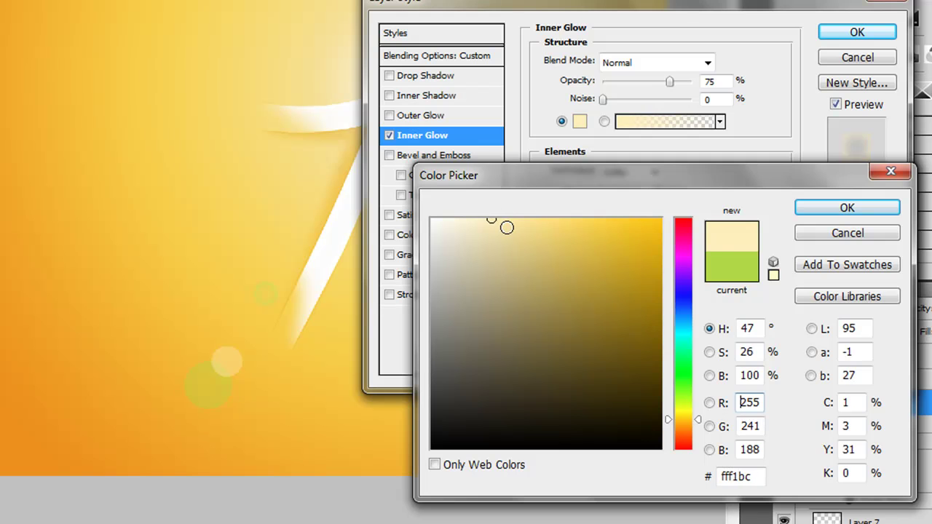
{"action": "left_click", "coordinate": [483, 219]}
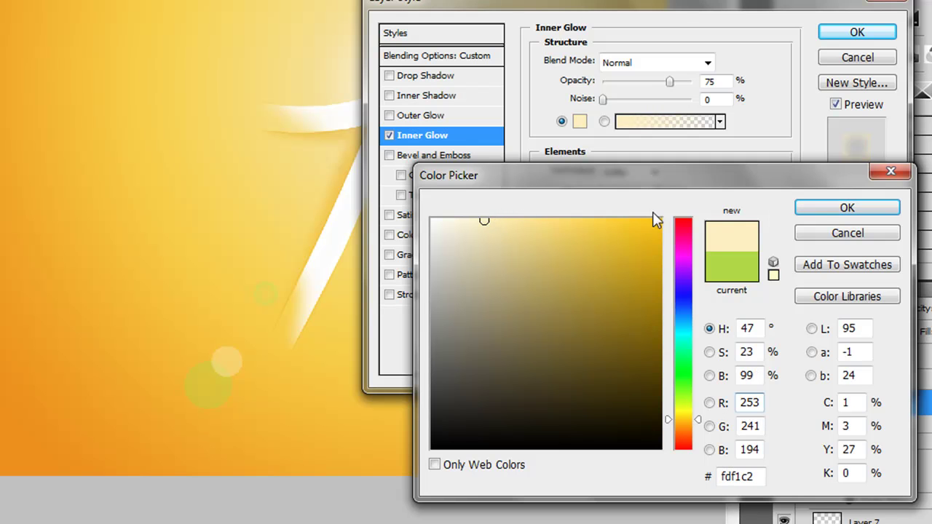
{"action": "left_click", "coordinate": [830, 215]}
{"action": "left_click_drag", "start_coordinate": [675, 4], "coordinate": [840, 118]}
{"action": "left_click", "coordinate": [557, 213]}
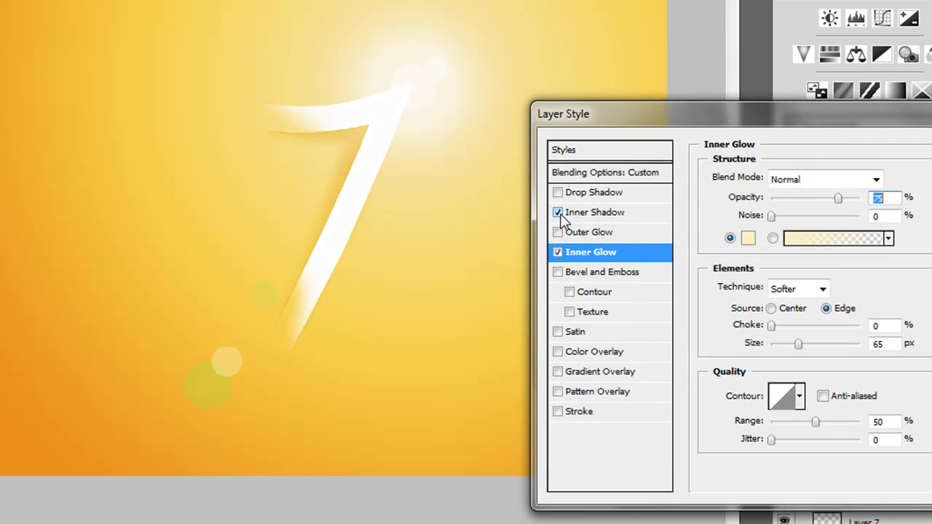
Step: Add a Color Overlay to Layer 7 copy with a pale cream colour
{"action": "left_click", "coordinate": [558, 351]}
{"action": "left_click", "coordinate": [584, 353]}
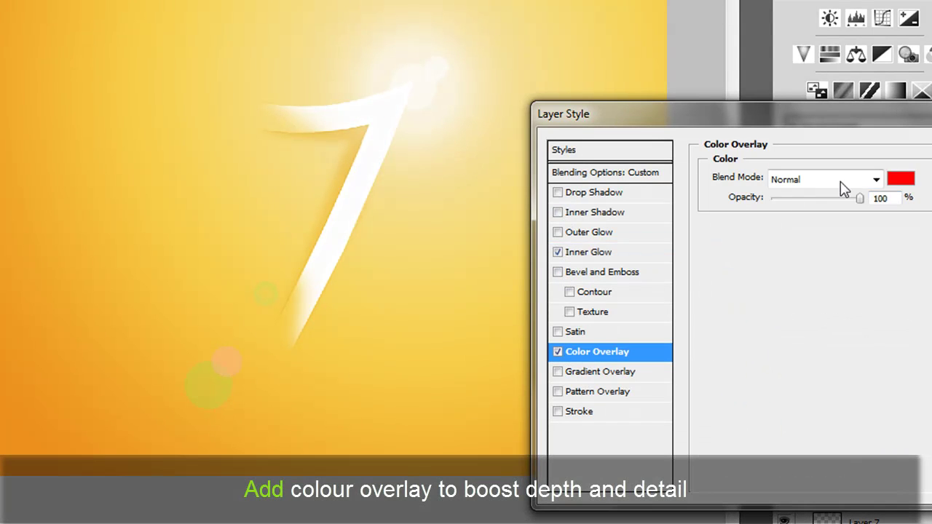
{"action": "left_click", "coordinate": [898, 180]}
{"action": "left_click", "coordinate": [279, 271]}
{"action": "left_click", "coordinate": [326, 184]}
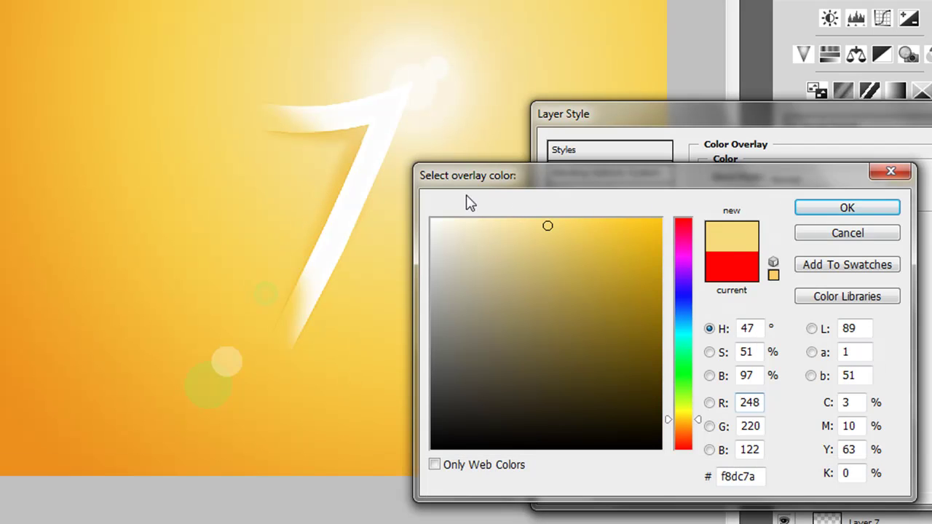
{"action": "left_click", "coordinate": [322, 186]}
{"action": "mouse_move", "coordinate": [531, 223]}
{"action": "left_mouse_down"}
{"action": "mouse_move", "coordinate": [484, 214]}
{"action": "mouse_move", "coordinate": [493, 220]}
{"action": "left_mouse_up"}
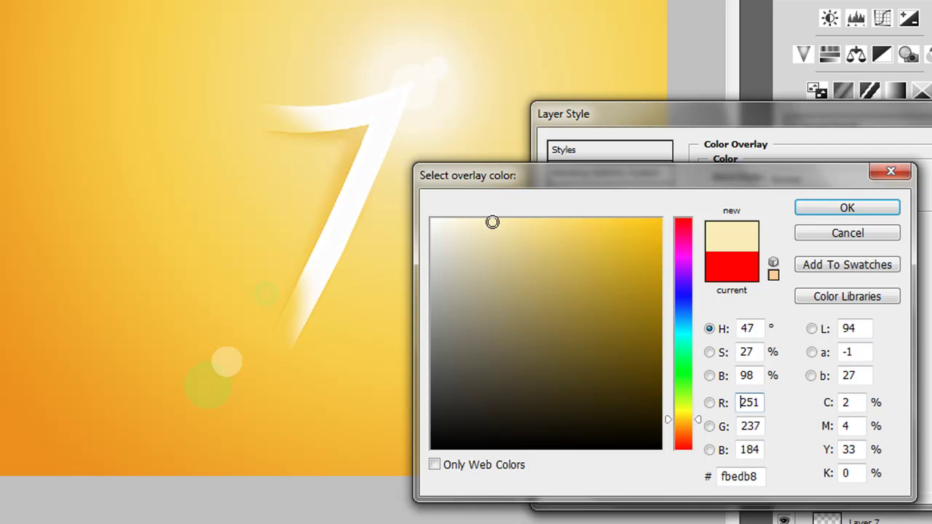
{"action": "left_click", "coordinate": [847, 210]}
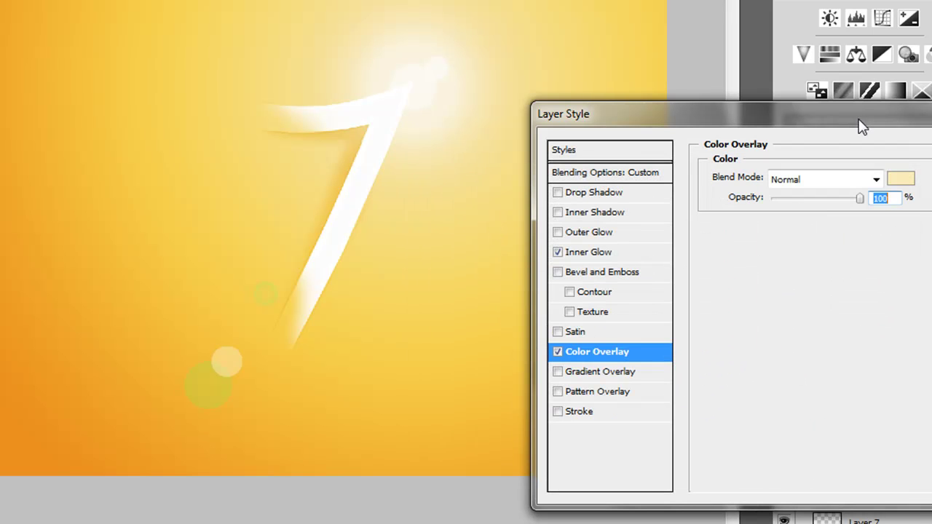
Step: Lighten the overlay colour to #fff3c8 and apply the layer style
{"action": "left_click_drag", "start_coordinate": [864, 120], "coordinate": [699, 118]}
{"action": "left_click", "coordinate": [737, 176]}
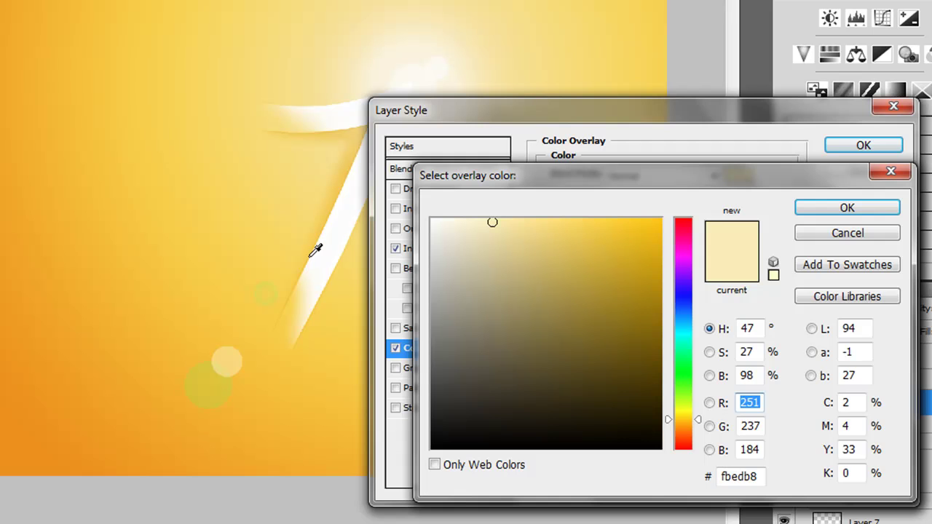
{"action": "left_click_drag", "start_coordinate": [489, 213], "coordinate": [482, 218]}
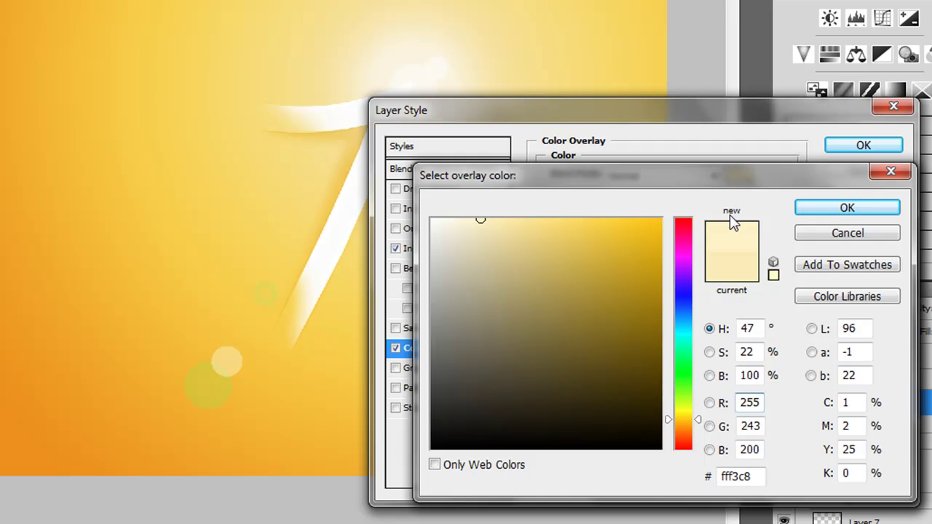
{"action": "left_click", "coordinate": [847, 208]}
{"action": "left_click", "coordinate": [862, 144]}
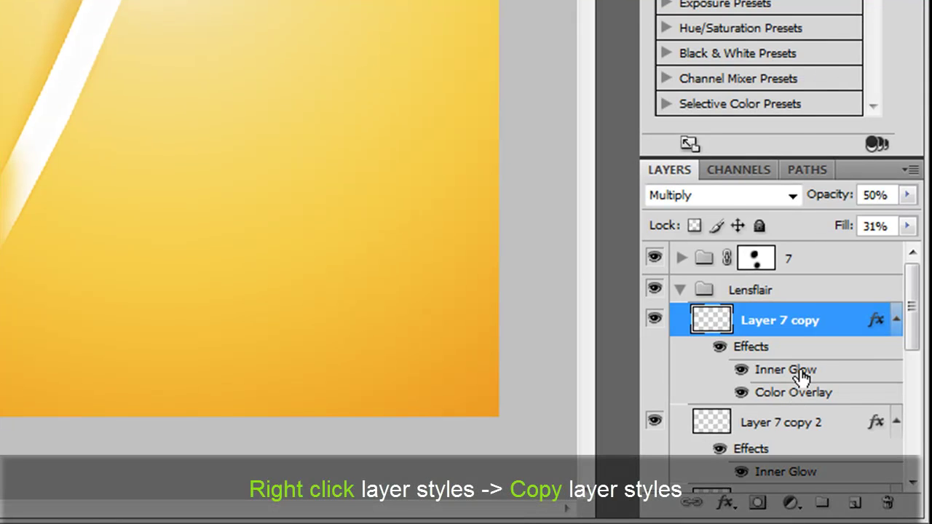
Step: Copy Layer 7 copy's layer style and paste it onto Layer 7 copy 2 and Layer 7
{"action": "right_click", "coordinate": [800, 372]}
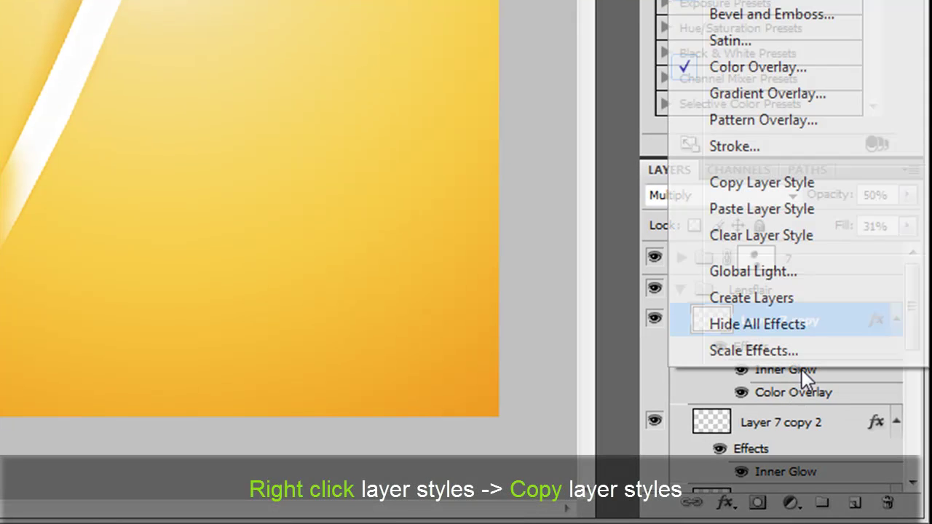
{"action": "left_click", "coordinate": [793, 188]}
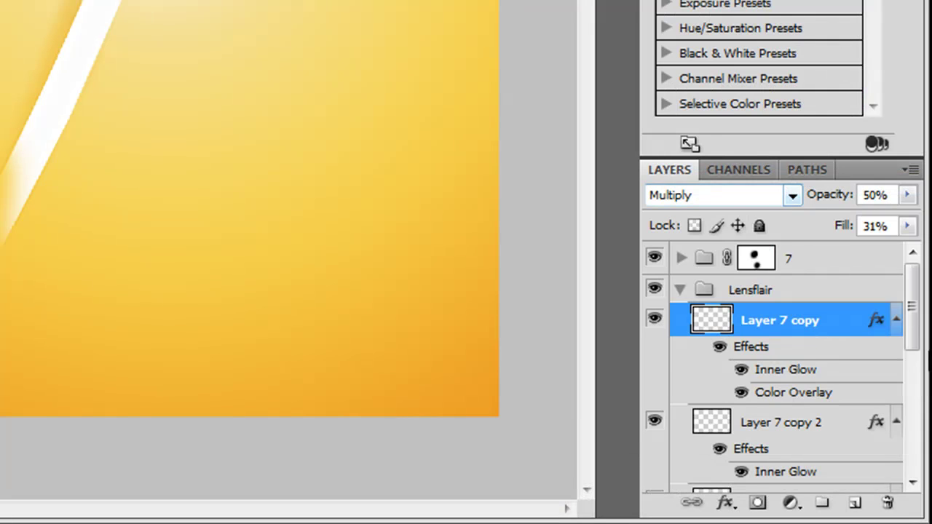
{"action": "left_click_drag", "start_coordinate": [910, 339], "coordinate": [910, 364]}
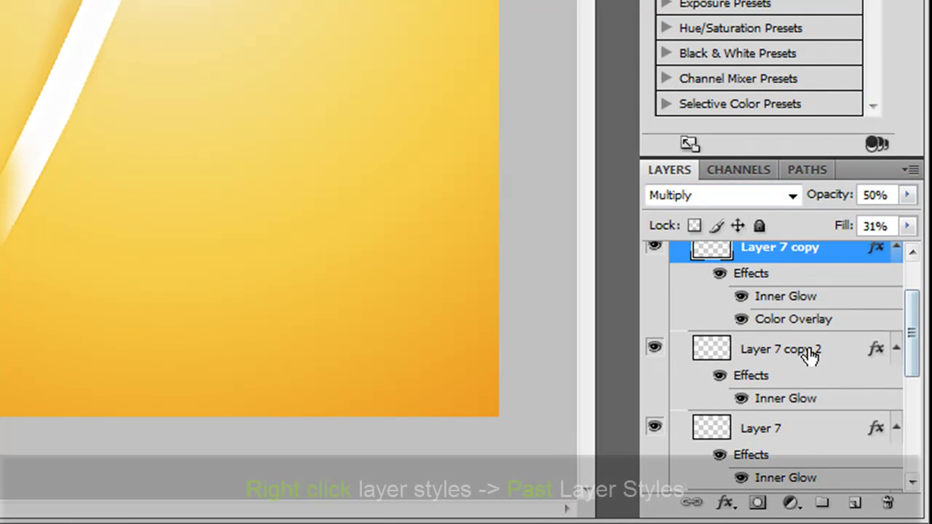
{"action": "right_click", "coordinate": [810, 348]}
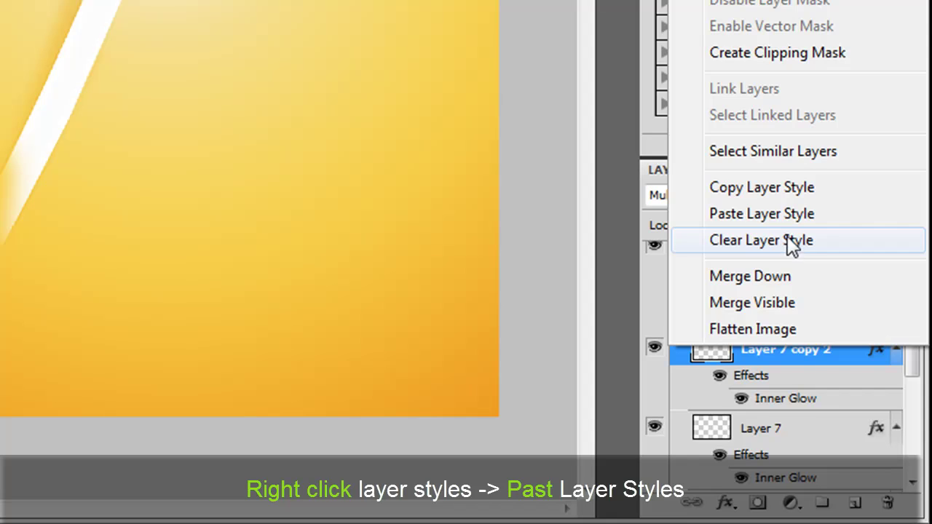
{"action": "left_click", "coordinate": [768, 212]}
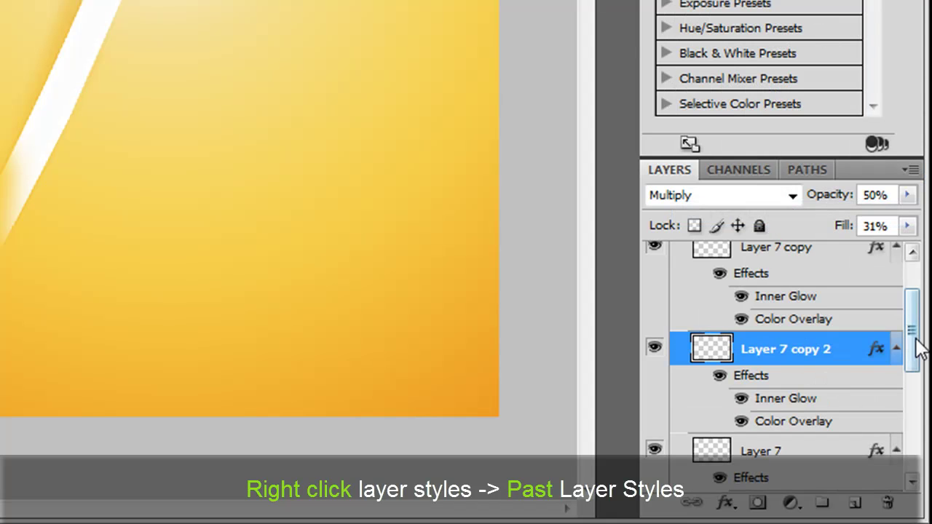
{"action": "left_click_drag", "start_coordinate": [920, 349], "coordinate": [910, 381]}
{"action": "right_click", "coordinate": [817, 377]}
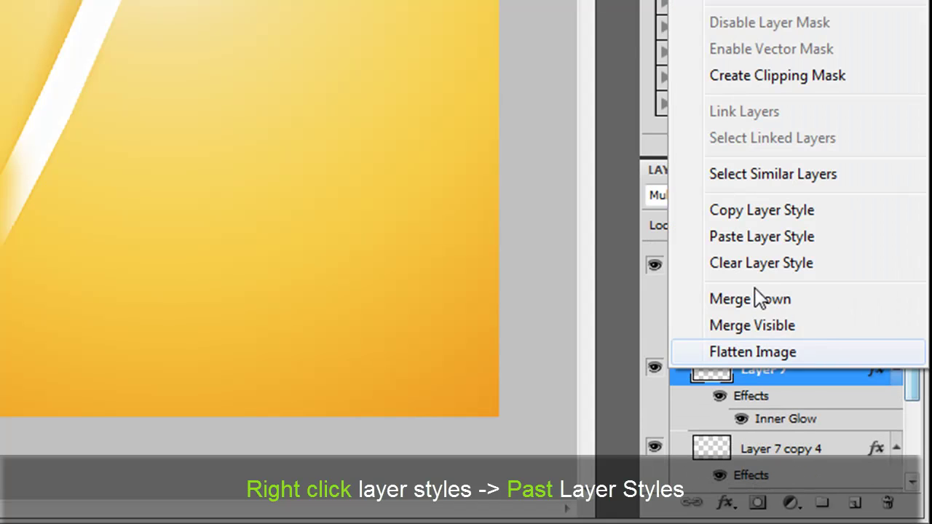
{"action": "left_click", "coordinate": [757, 238]}
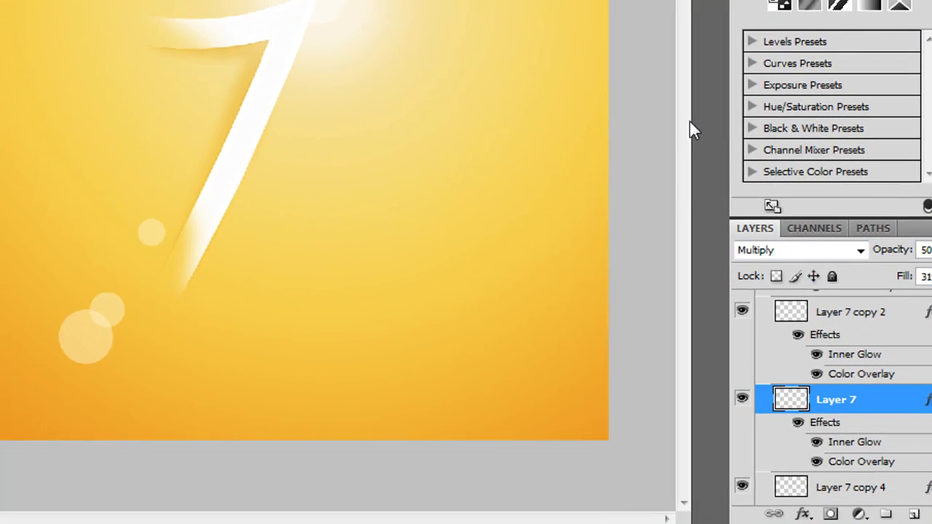
{"action": "scroll", "coordinate": [915, 427], "scroll_direction": "down", "scroll_amount": 2}
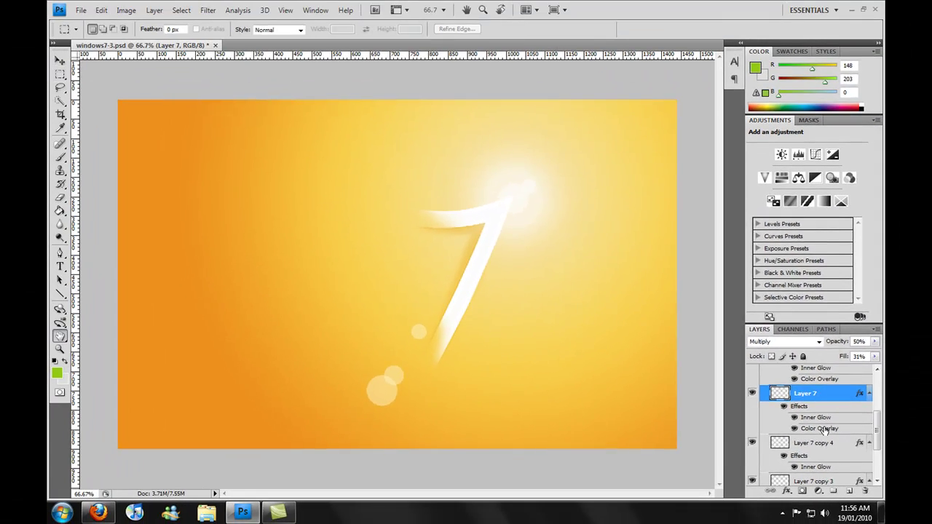
Step: For Layer 7, lower Color Overlay opacity to 52 and set Inner Glow to cream #fff6d6
{"action": "double_click", "coordinate": [830, 423]}
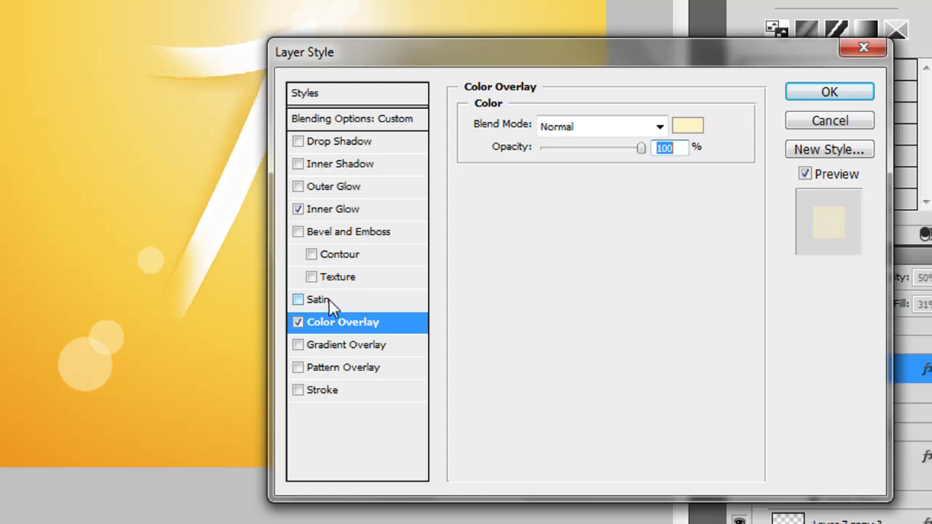
{"action": "left_click_drag", "start_coordinate": [644, 149], "coordinate": [713, 152]}
{"action": "left_click", "coordinate": [356, 213]}
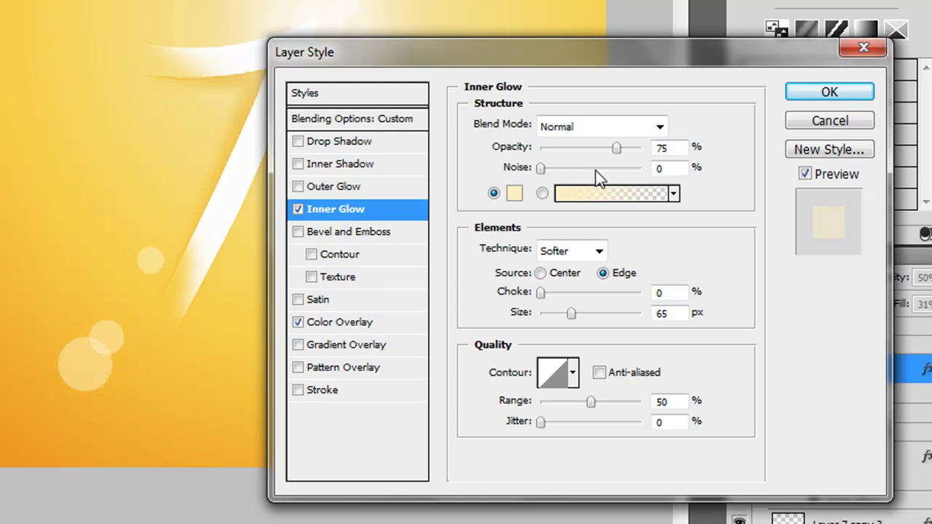
{"action": "left_click", "coordinate": [514, 193]}
{"action": "left_click", "coordinate": [380, 174]}
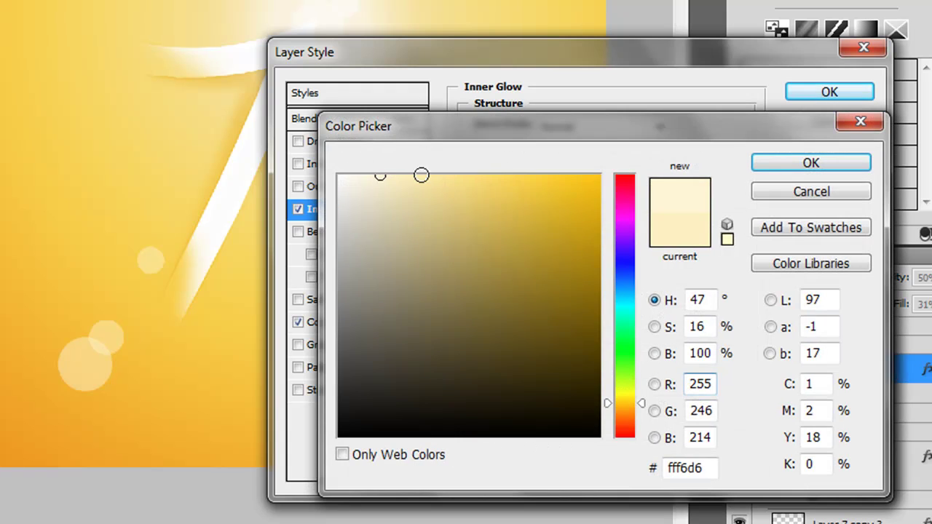
{"action": "left_click", "coordinate": [776, 157]}
Step: Set Layer 7's Color Overlay to near-white cream #fff8de and apply the style
{"action": "left_click", "coordinate": [357, 322]}
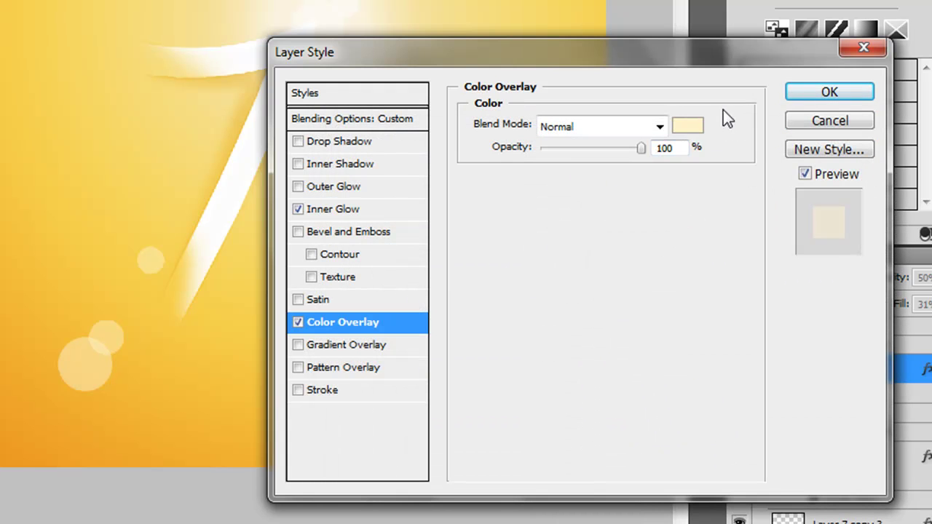
{"action": "left_click", "coordinate": [693, 130]}
{"action": "left_click_drag", "start_coordinate": [414, 182], "coordinate": [372, 176]}
{"action": "left_click", "coordinate": [792, 162]}
{"action": "left_click", "coordinate": [828, 94]}
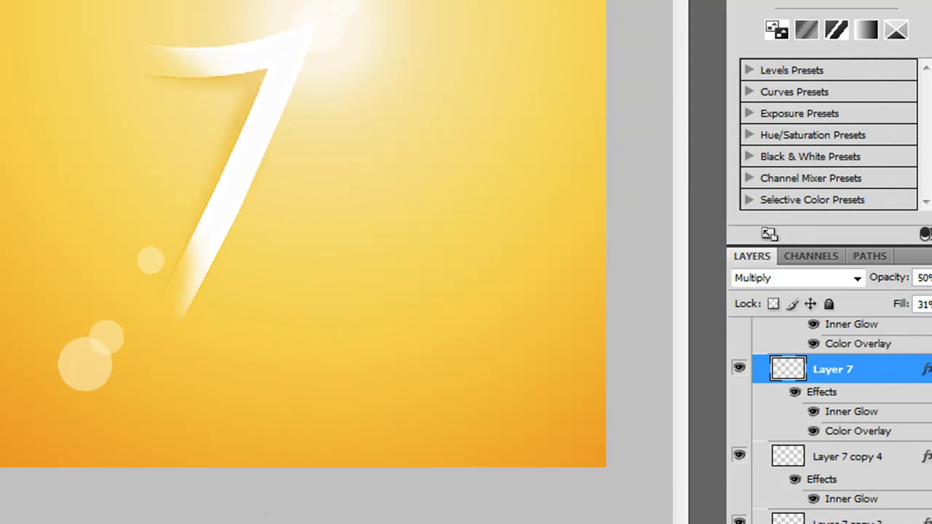
{"action": "scroll", "coordinate": [830, 420], "scroll_direction": "up", "scroll_amount": 5}
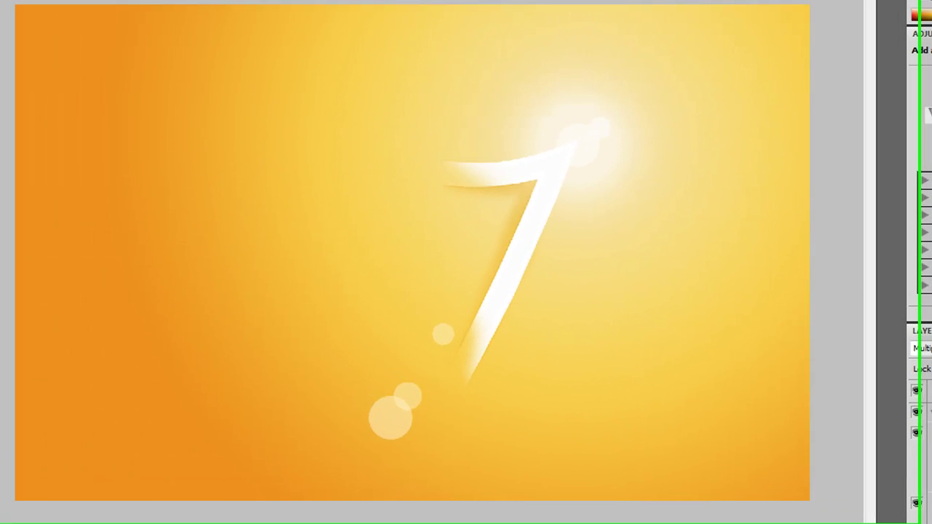